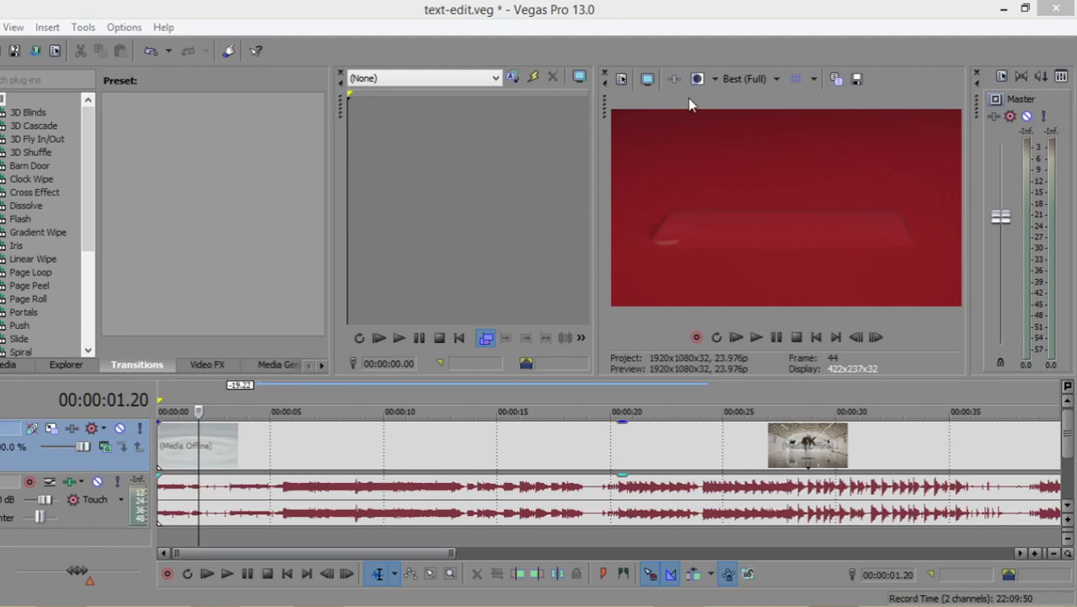
# Nudge the playhead to 00:00:01.20 and split the events, isolating the white ripple shot.
pyautogui.click(208, 501)
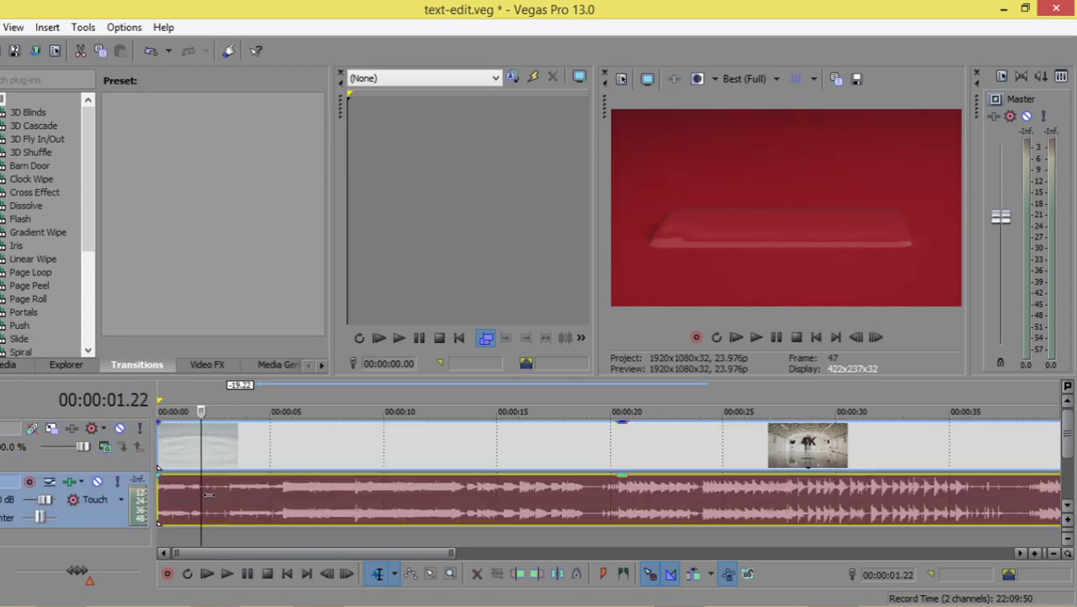
pyautogui.press('Left')
pyautogui.press('Left')
pyautogui.press('Left')
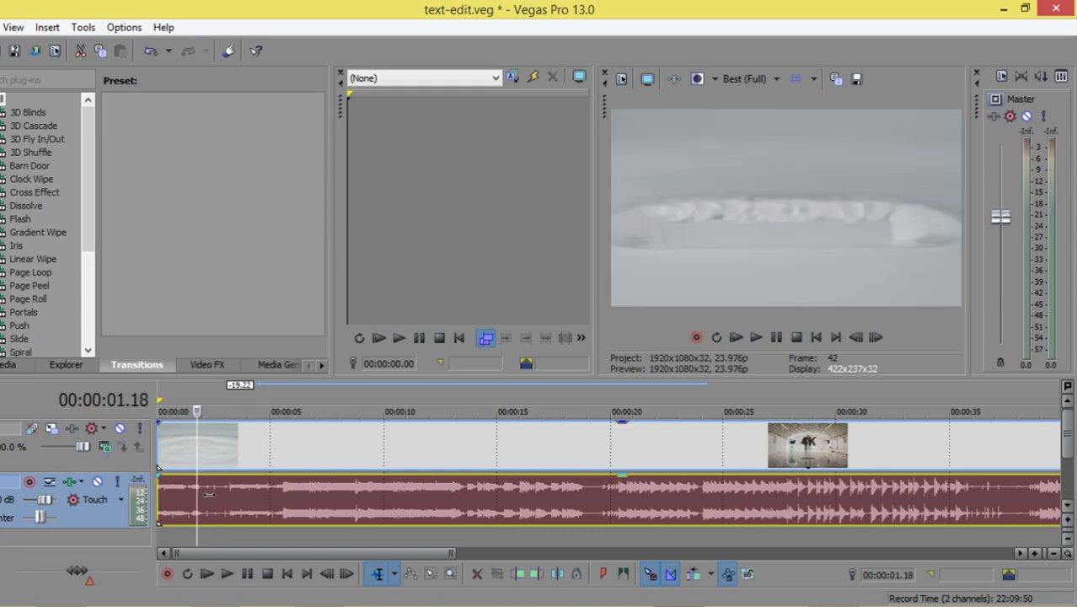
pyautogui.press('Right')
pyautogui.press('Right')
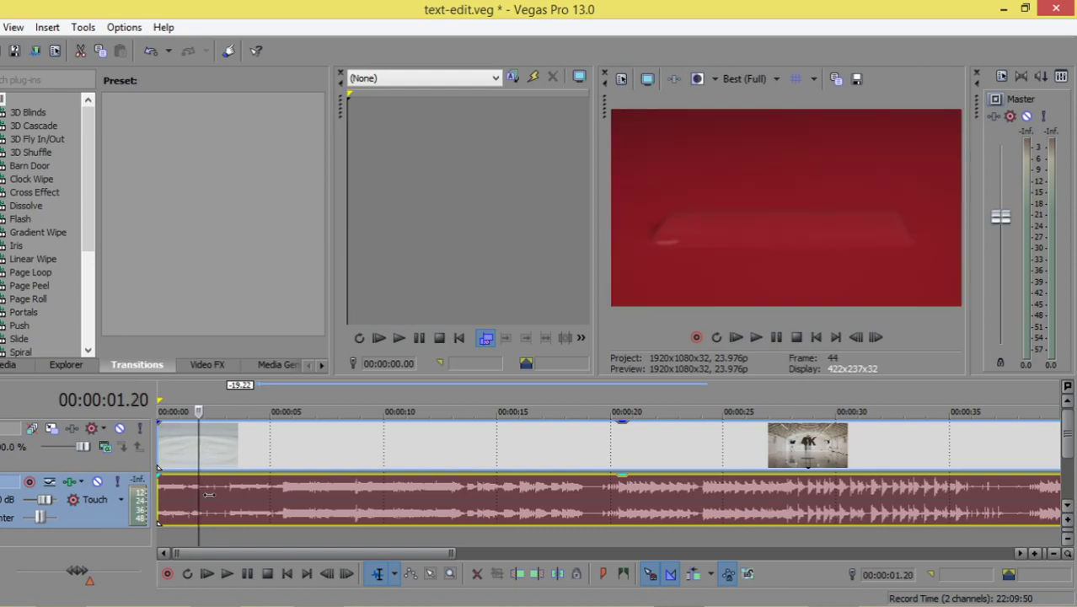
pyautogui.hotkey('ctrl', 'a')
# Check the project start and end, then split the clips at 00:00:05.01.
pyautogui.press('Right')
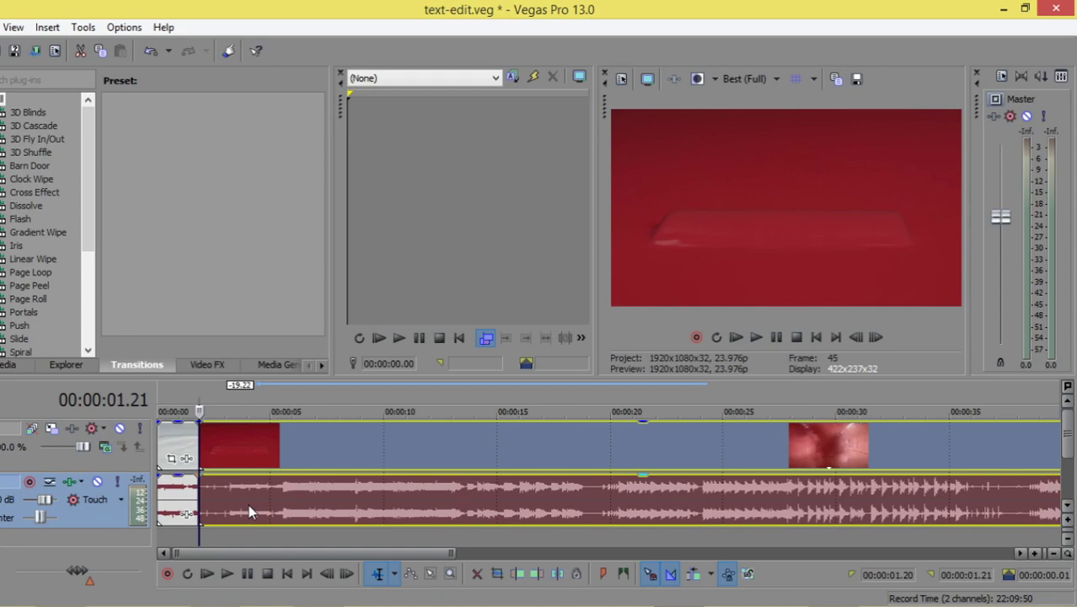
pyautogui.press('Right')
pyautogui.press('End')
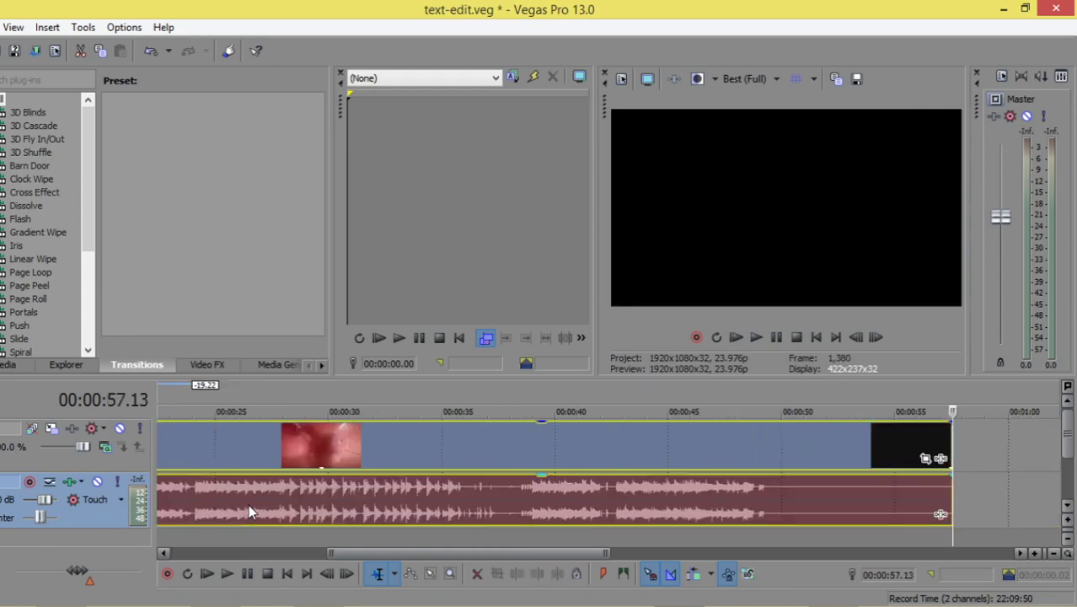
pyautogui.press('Home')
pyautogui.click(268, 506)
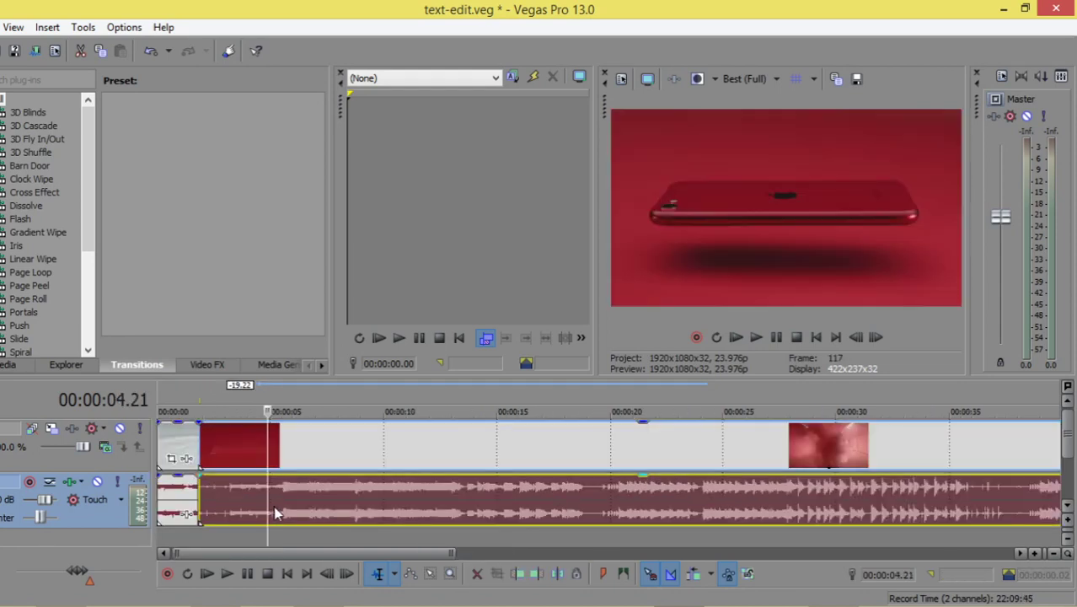
pyautogui.click(274, 505)
pyautogui.press('Home')
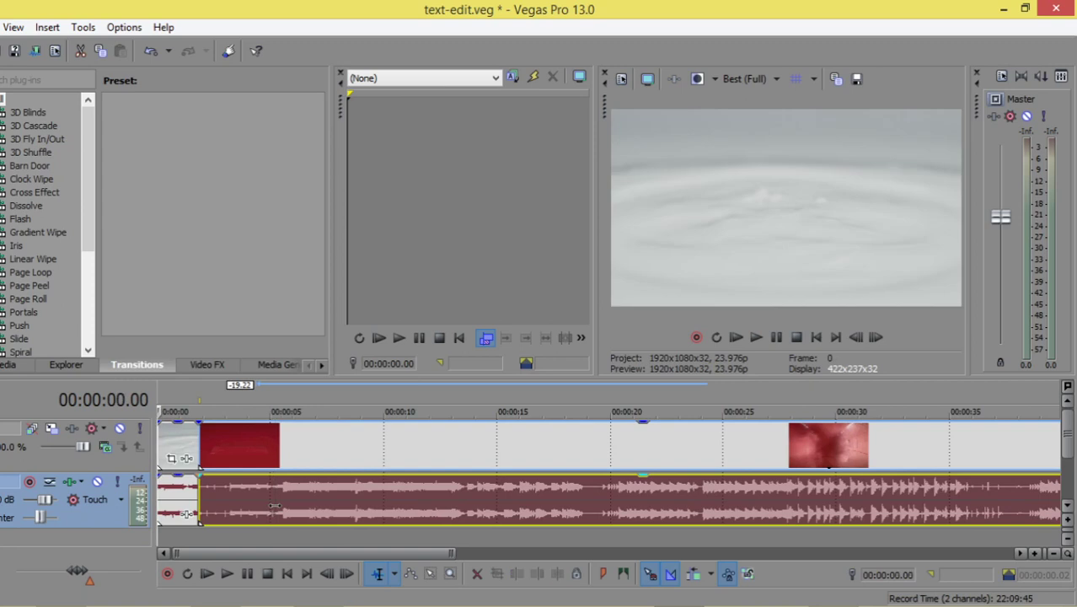
pyautogui.press('End')
pyautogui.press('Home')
pyautogui.click(272, 503)
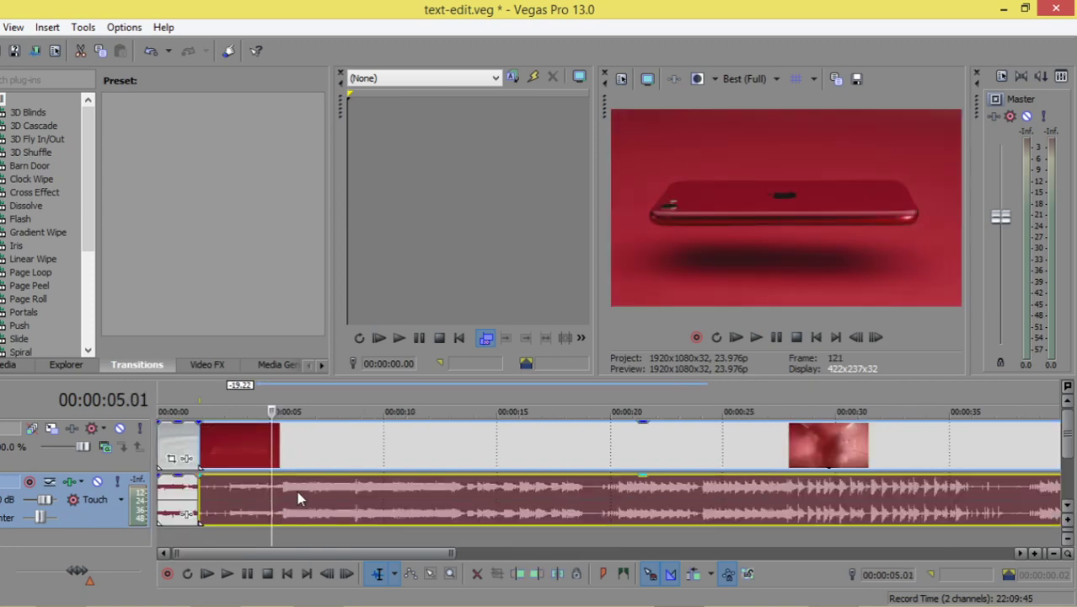
pyautogui.press('s')
# Push later clips 8 seconds right, then stretch the red phone clip across the gap and preview it.
pyautogui.moveTo(303, 447); pyautogui.dragTo(327, 464)
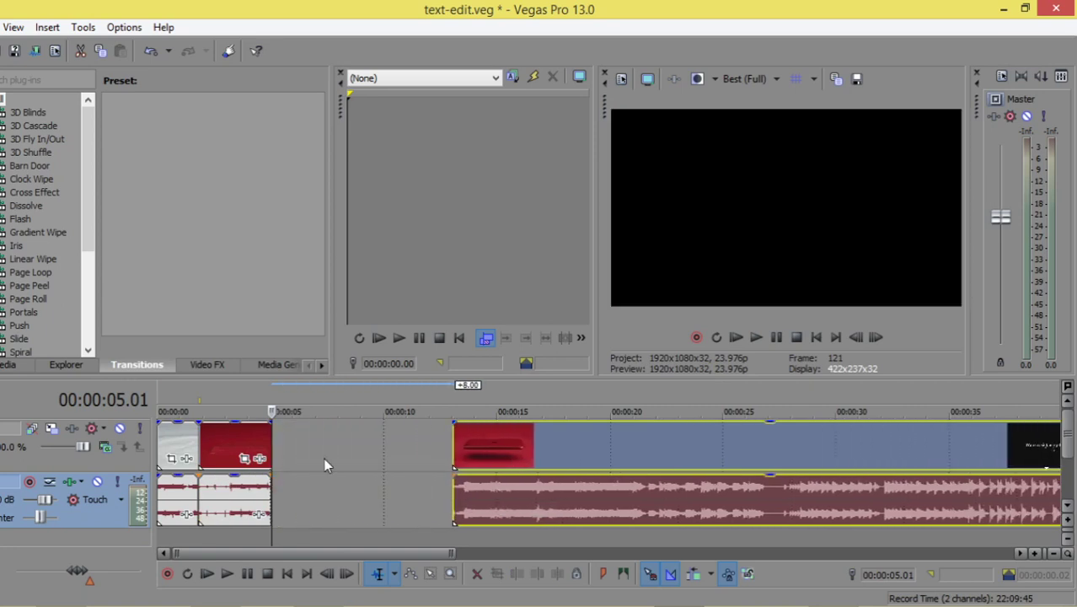
pyautogui.click(282, 458)
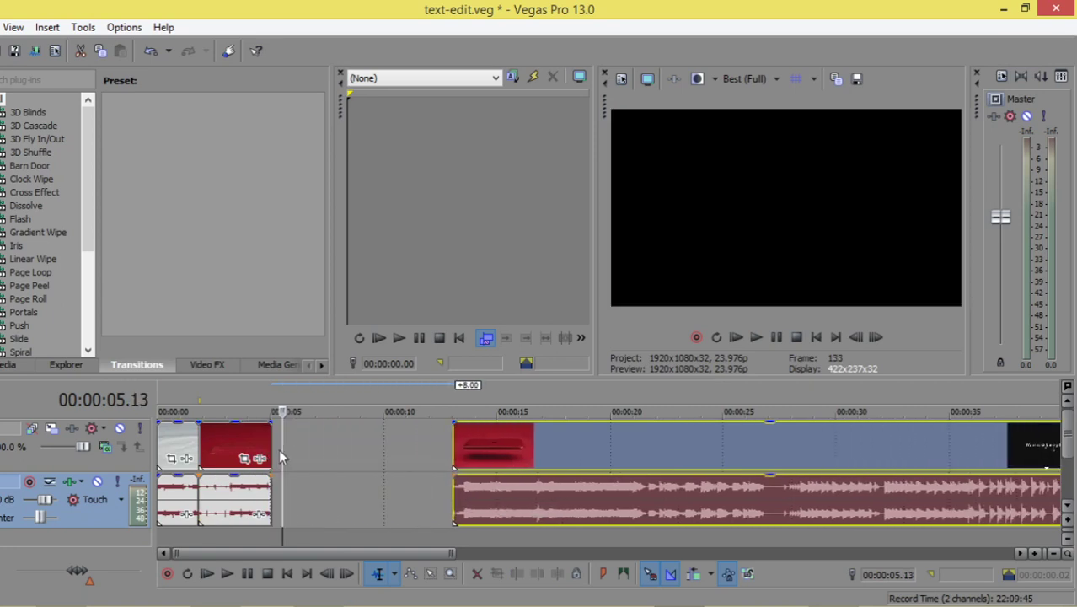
pyautogui.press('j')
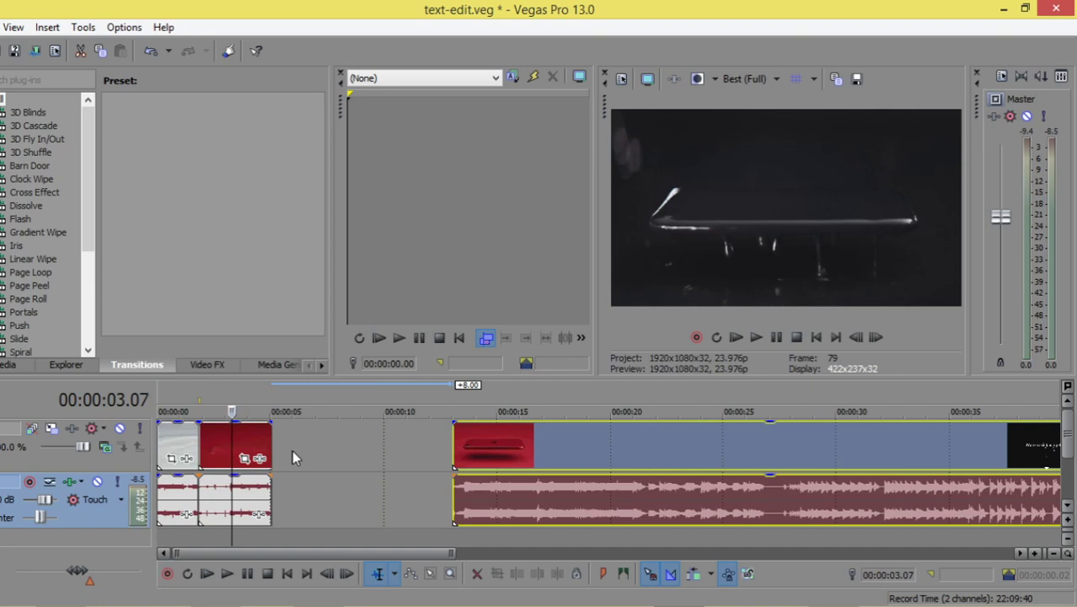
pyautogui.moveTo(272, 447); pyautogui.dragTo(449, 445)
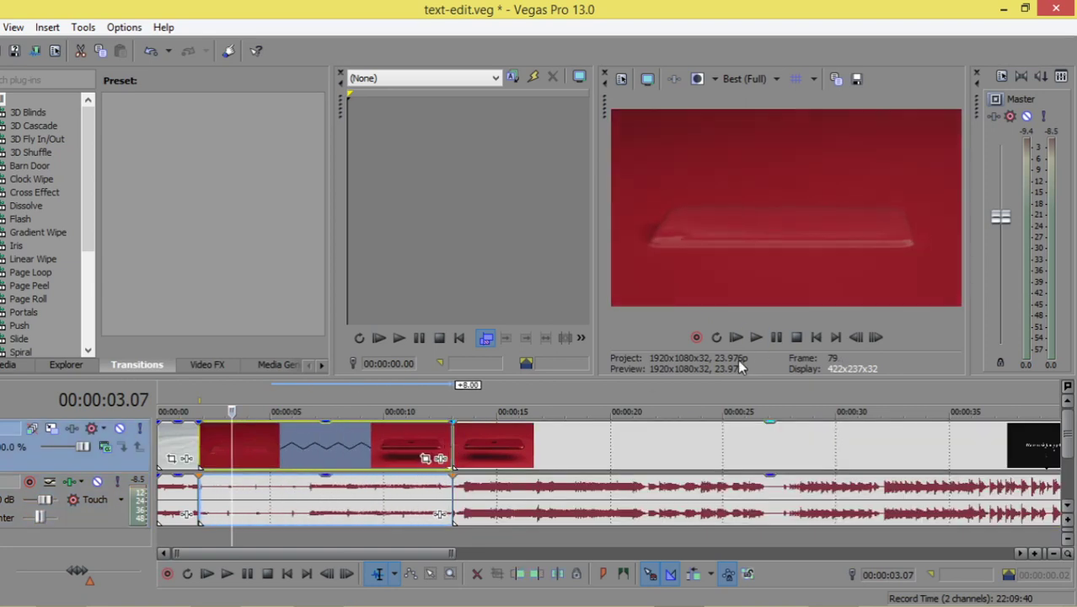
pyautogui.click(758, 338)
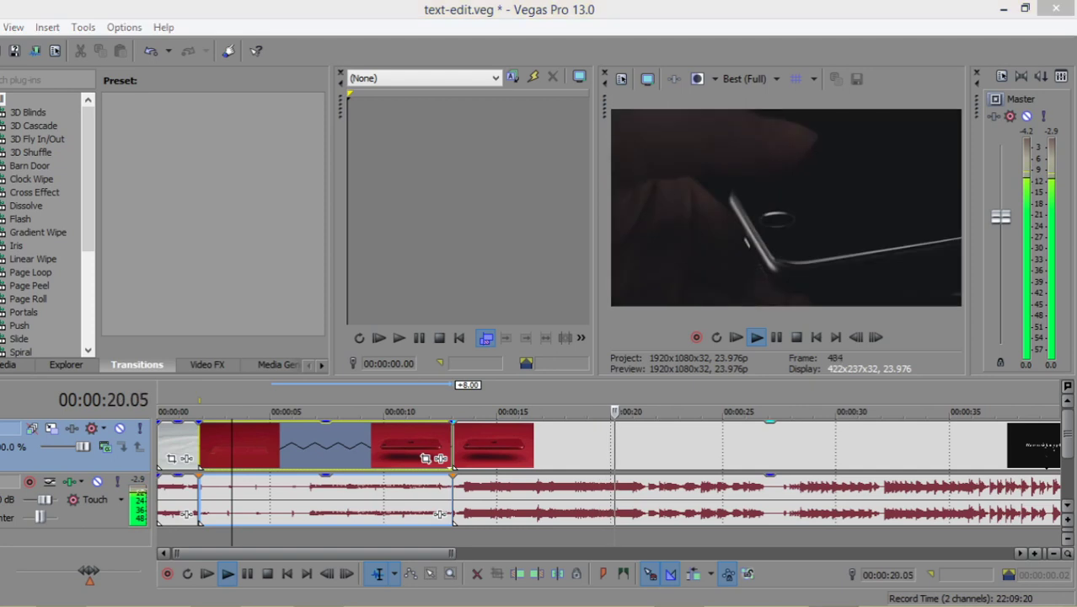
# Shift later clips a second right, select the long clip, and park the playhead near 00:33.
pyautogui.moveTo(506, 444); pyautogui.dragTo(545, 455)
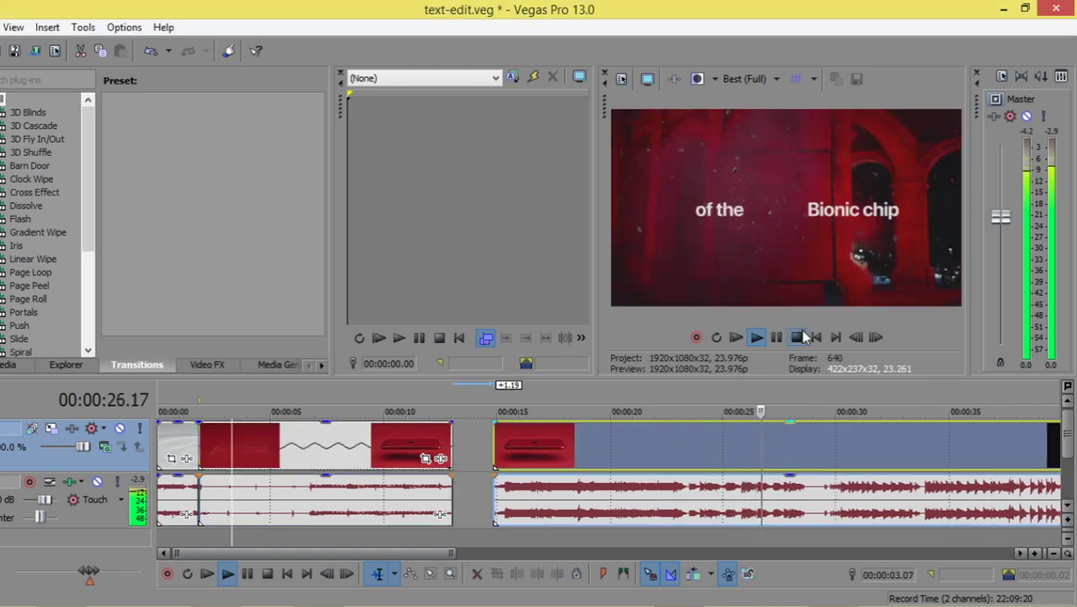
pyautogui.press('space')
pyautogui.click(769, 439)
pyautogui.moveTo(769, 440); pyautogui.dragTo(551, 457)
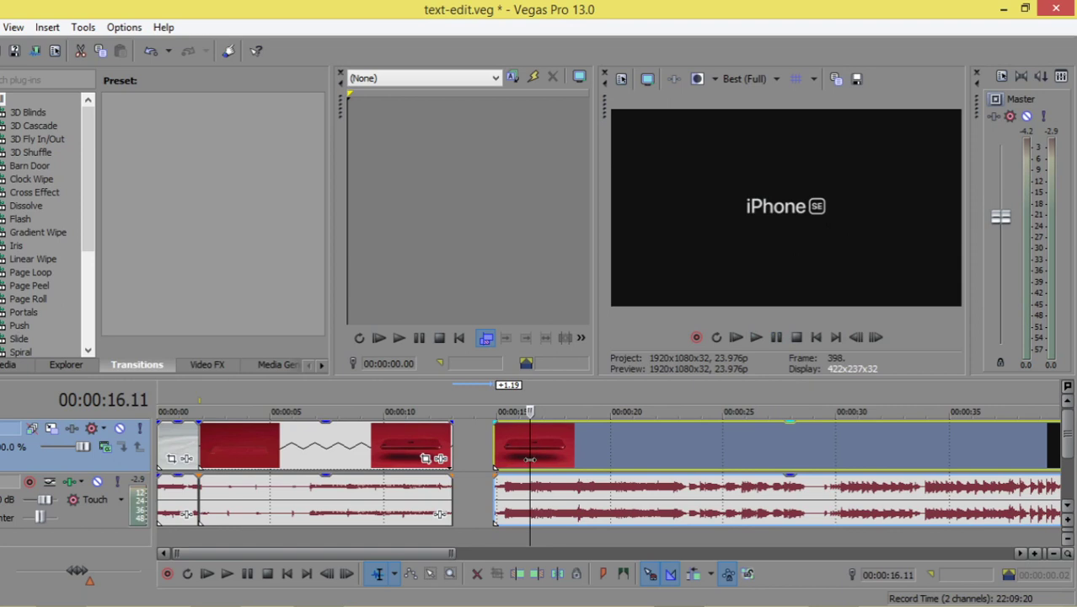
pyautogui.moveTo(571, 460); pyautogui.dragTo(576, 462)
pyautogui.click(590, 445)
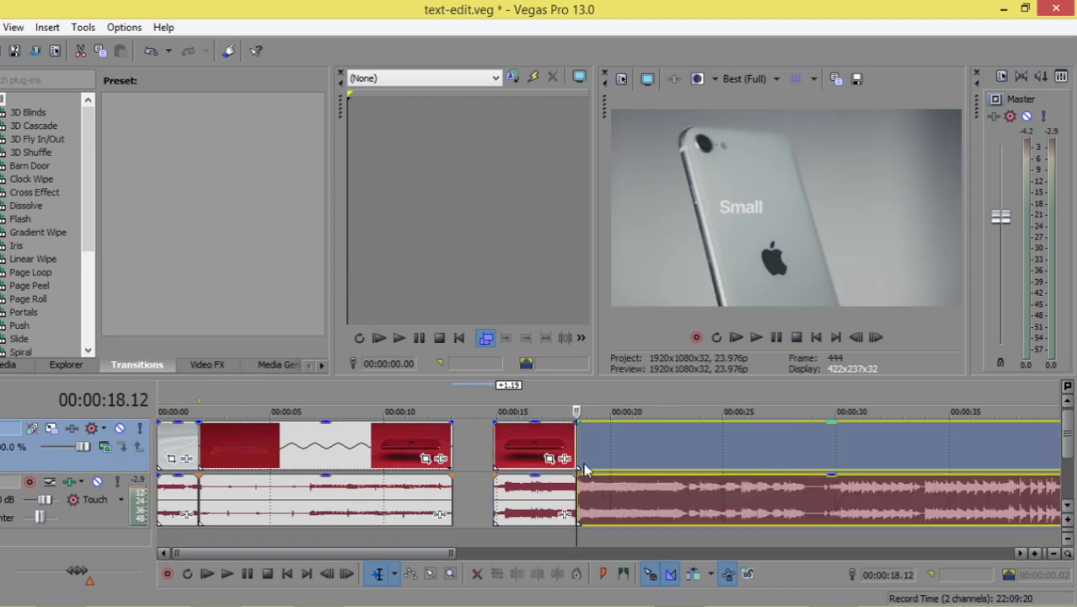
pyautogui.moveTo(576, 540); pyautogui.dragTo(919, 538)
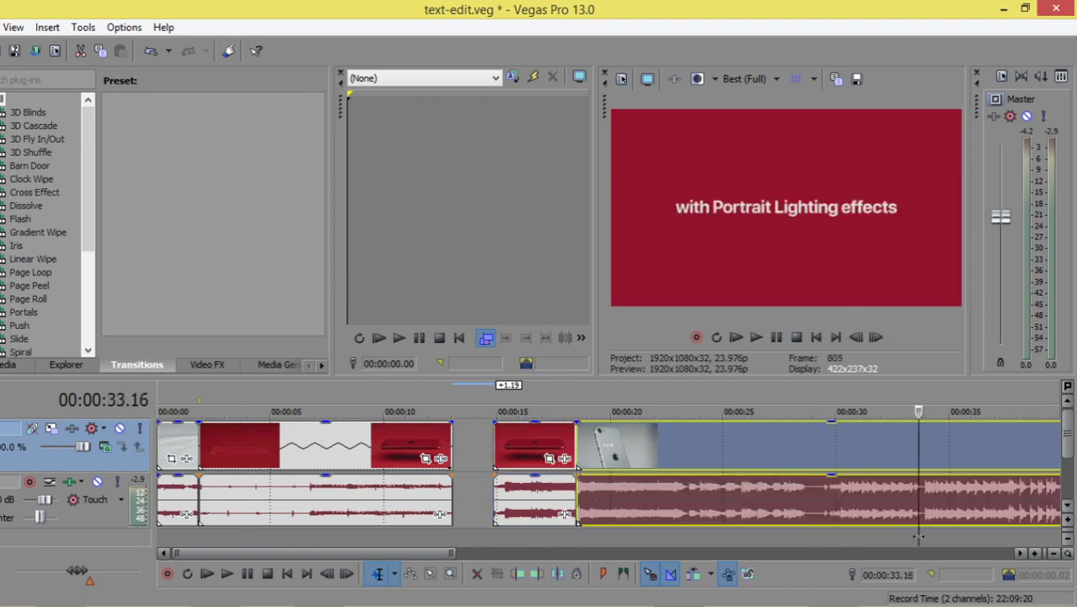
# Split the long clip, compress the section after 00:18 to speed it up, and close the gap.
pyautogui.press('s')
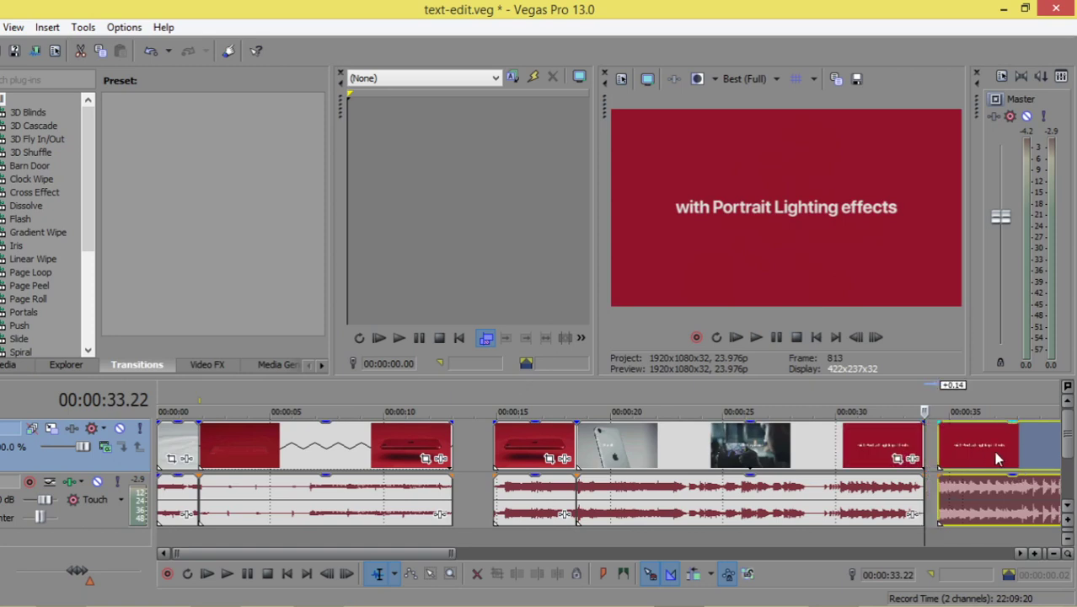
pyautogui.moveTo(927, 445)
pyautogui.mouseDown()
pyautogui.moveTo(967, 447)
pyautogui.moveTo(663, 438)
pyautogui.mouseUp()
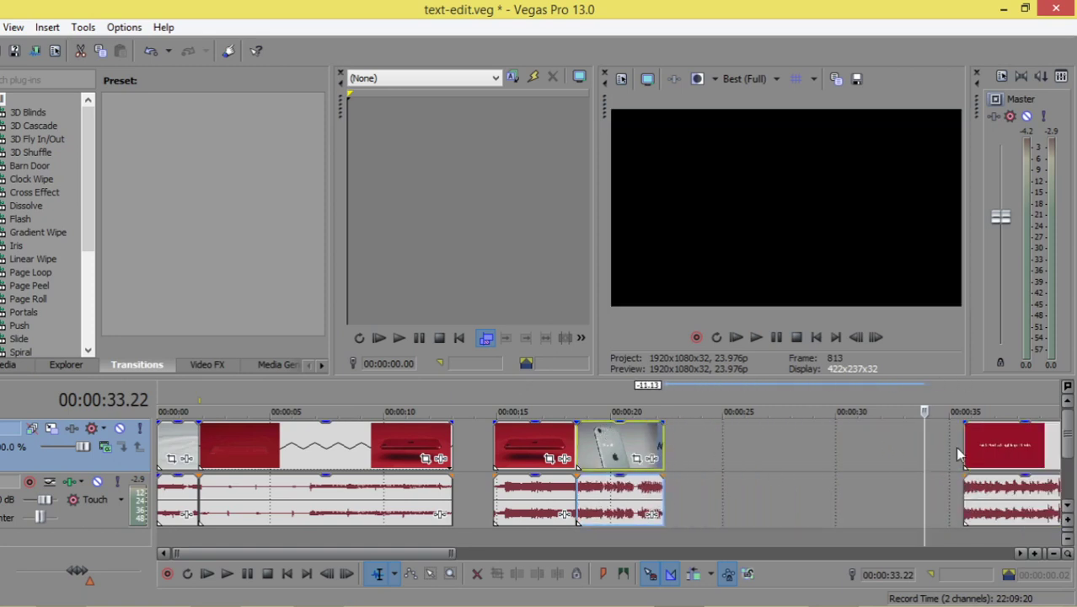
pyautogui.click(857, 448)
pyautogui.moveTo(986, 447); pyautogui.dragTo(696, 450)
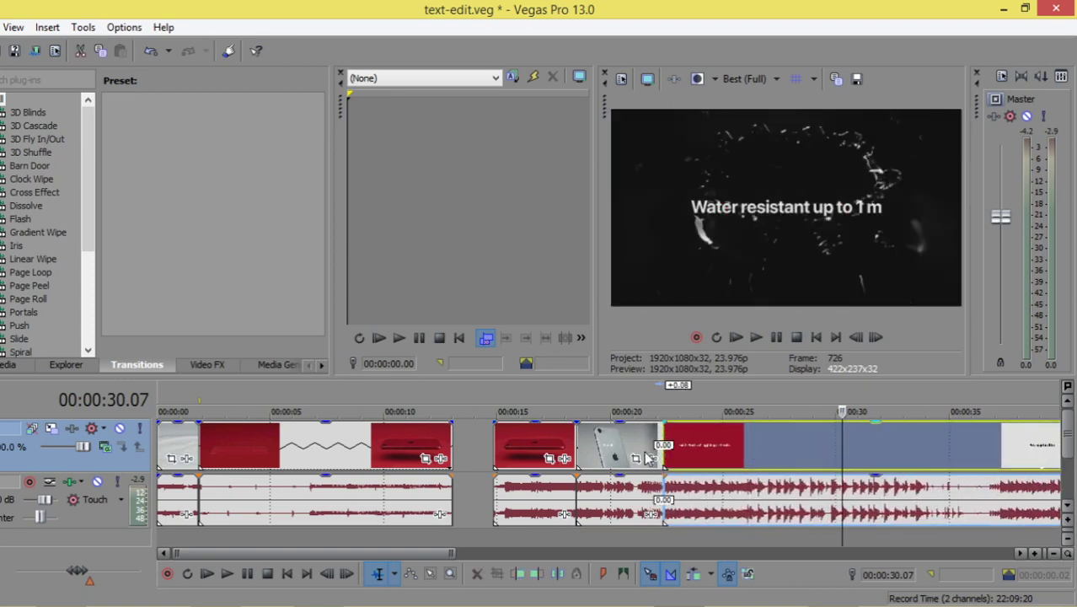
# Move the playhead back to 00:18, check the project end, and return to the start.
pyautogui.click(582, 536)
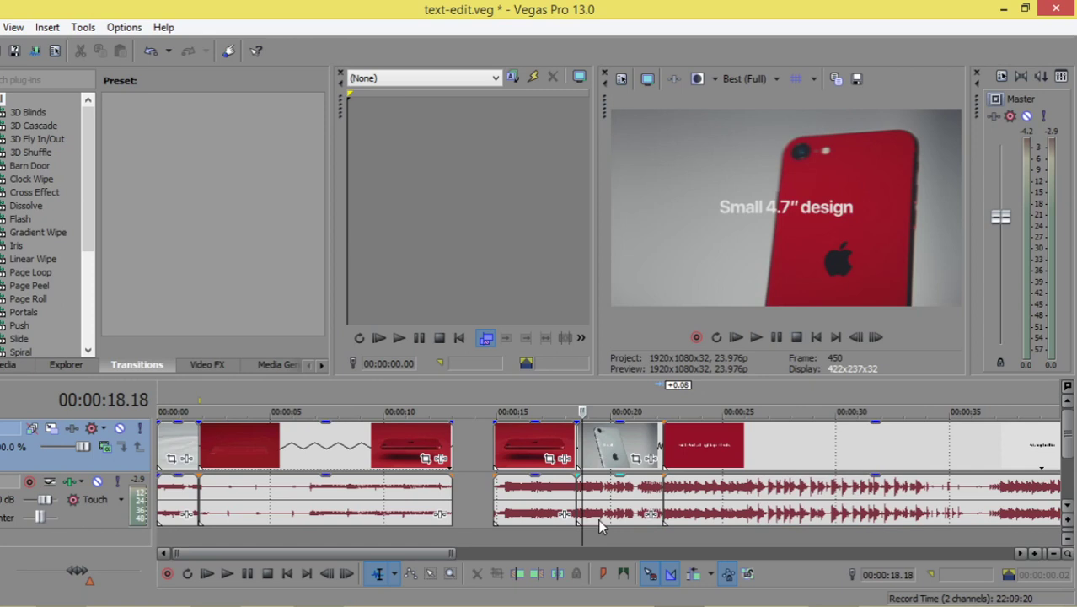
pyautogui.hotkey('ctrl', 'Home')
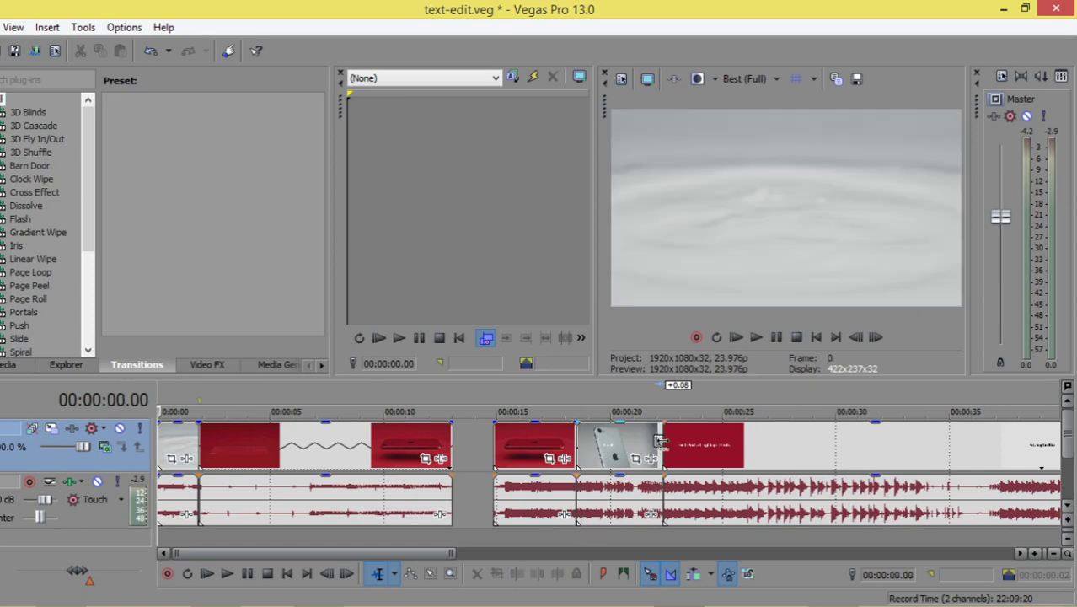
pyautogui.hotkey('ctrl', 'End')
pyautogui.hotkey('ctrl', 'Home')
# Snap the short red clip against the earlier red clip and play from near 00:17.
pyautogui.moveTo(524, 455); pyautogui.dragTo(483, 452)
pyautogui.click(560, 446)
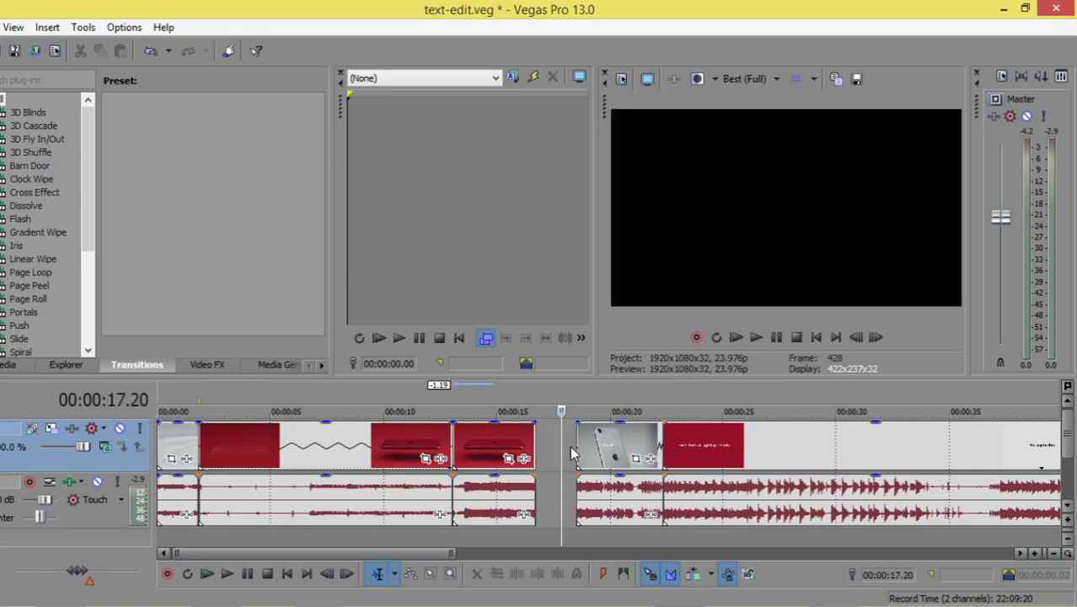
pyautogui.press('space')
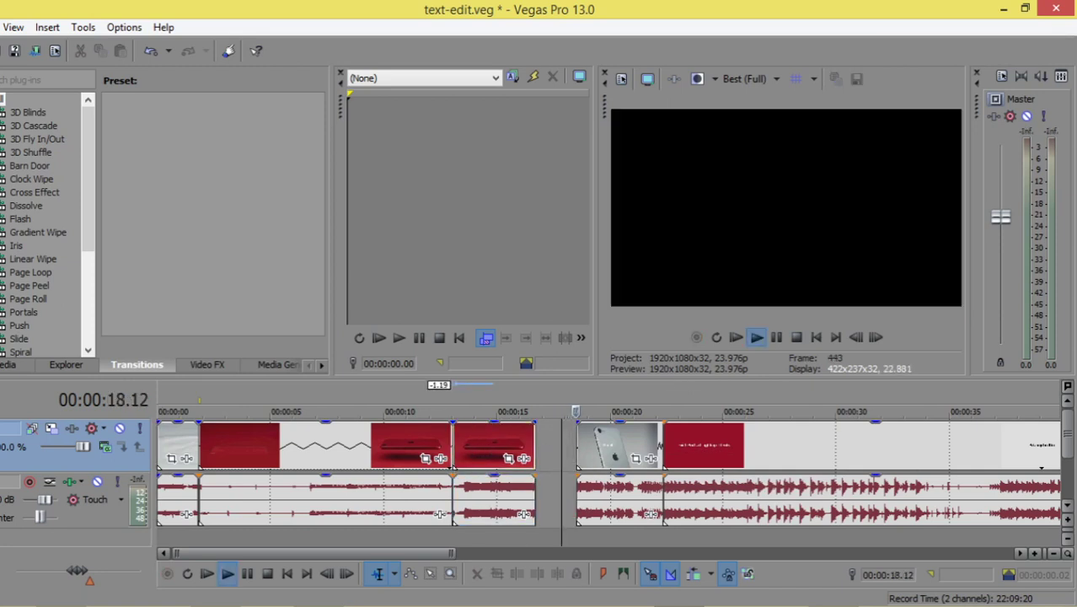
# Stop and restart playback to review the sped-up section.
pyautogui.press('Return')
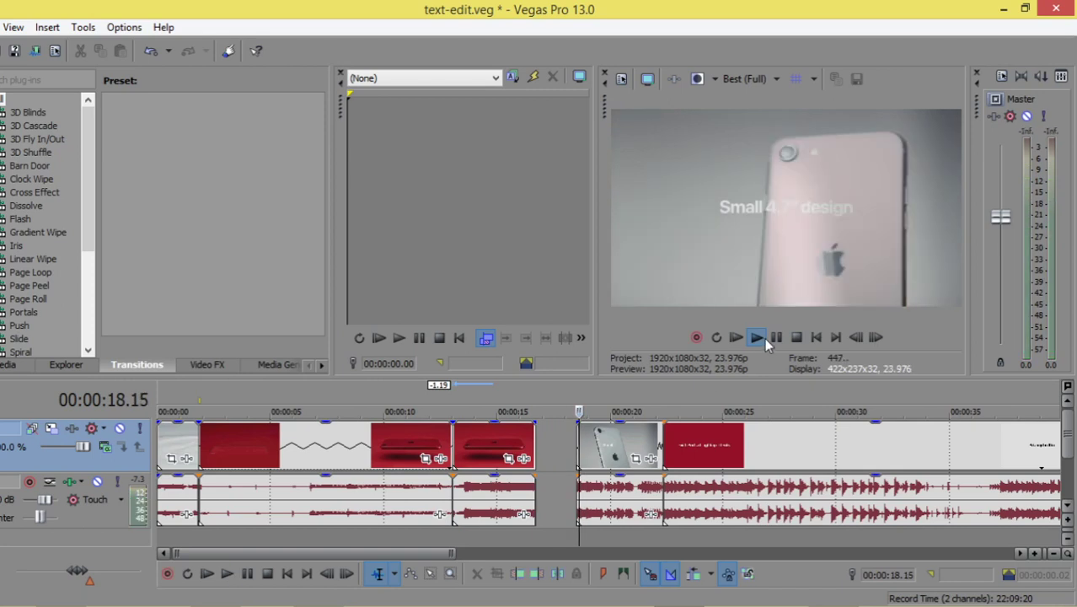
pyautogui.click(758, 338)
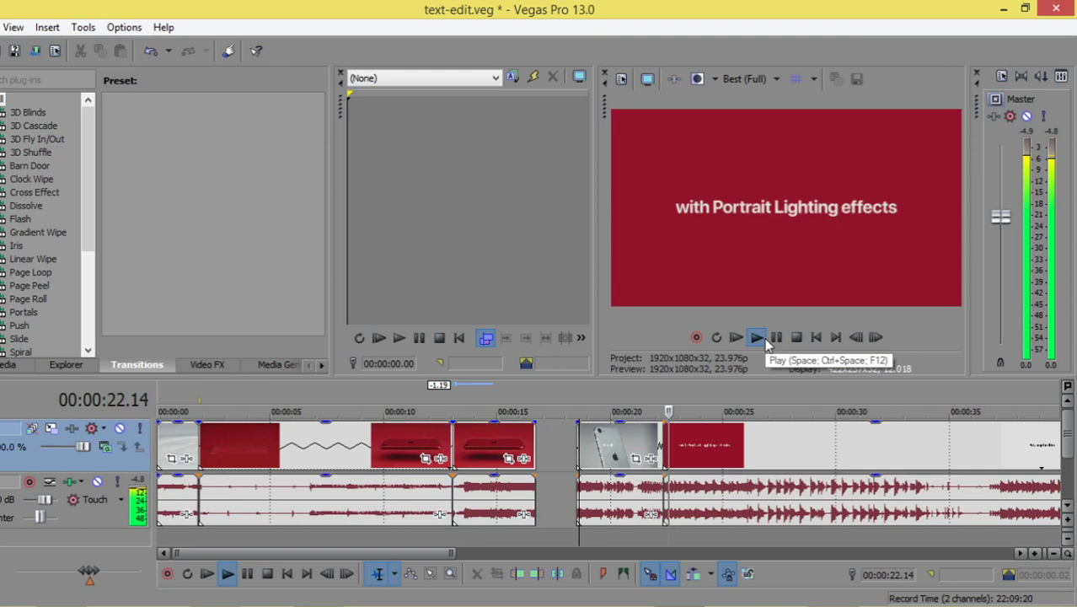
pyautogui.press('space')
pyautogui.click(756, 338)
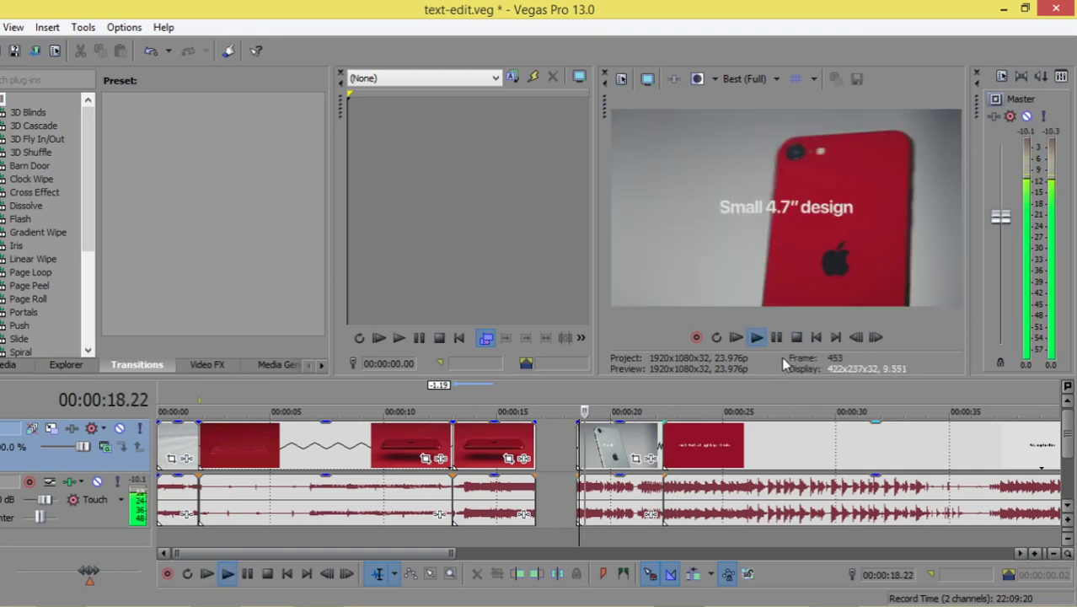
# Stretch the clip at 00:18 to about 28.5 seconds, meeting the next red clip, then stop playback.
pyautogui.moveTo(708, 445); pyautogui.dragTo(847, 446)
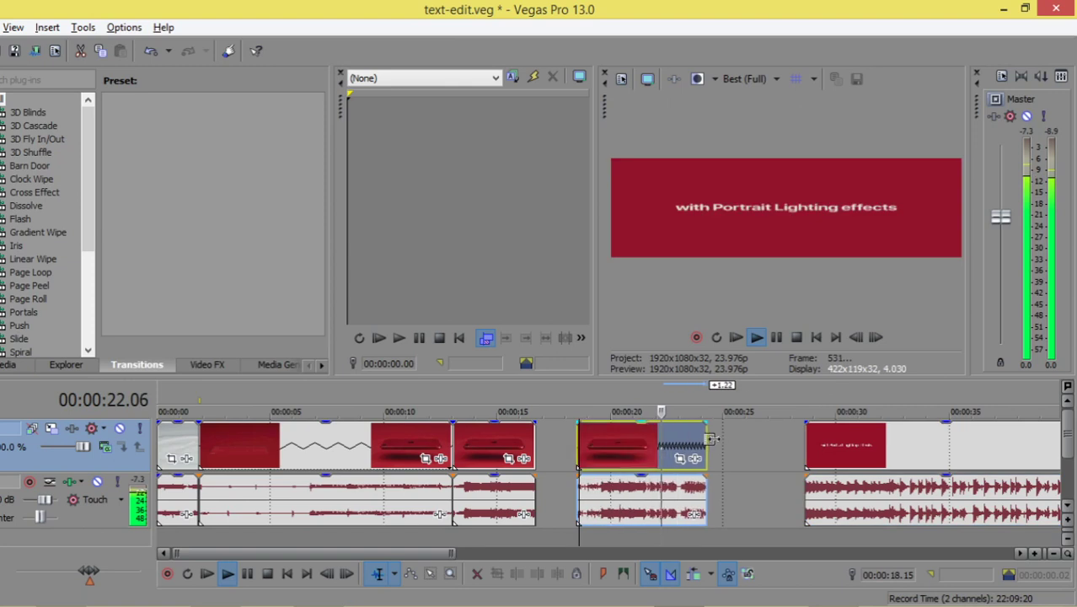
pyautogui.moveTo(666, 445)
pyautogui.mouseDown()
pyautogui.moveTo(793, 440)
pyautogui.moveTo(761, 445)
pyautogui.mouseUp()
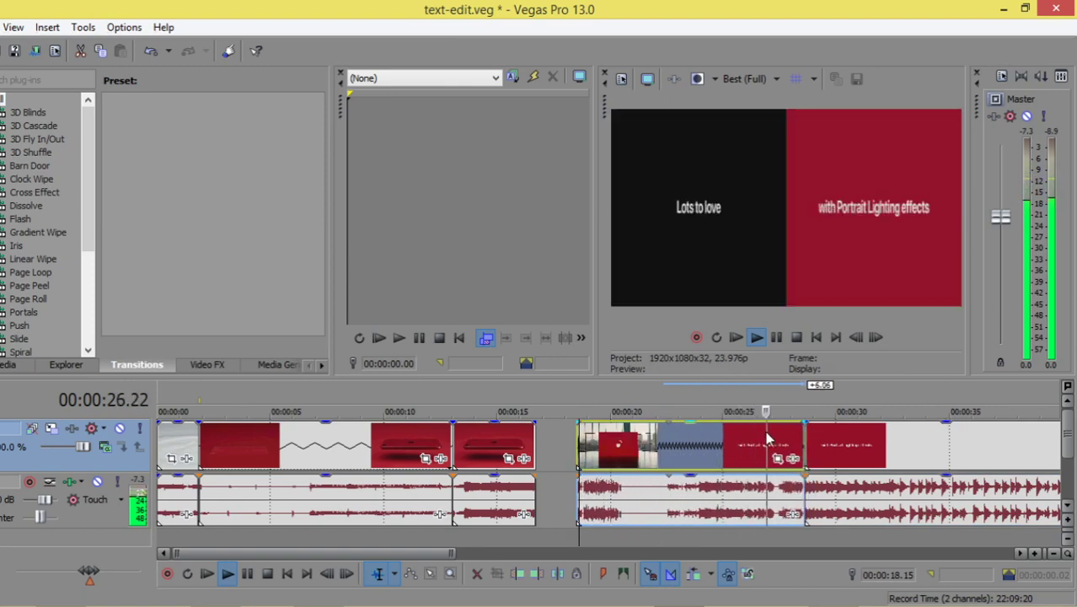
pyautogui.press('space')
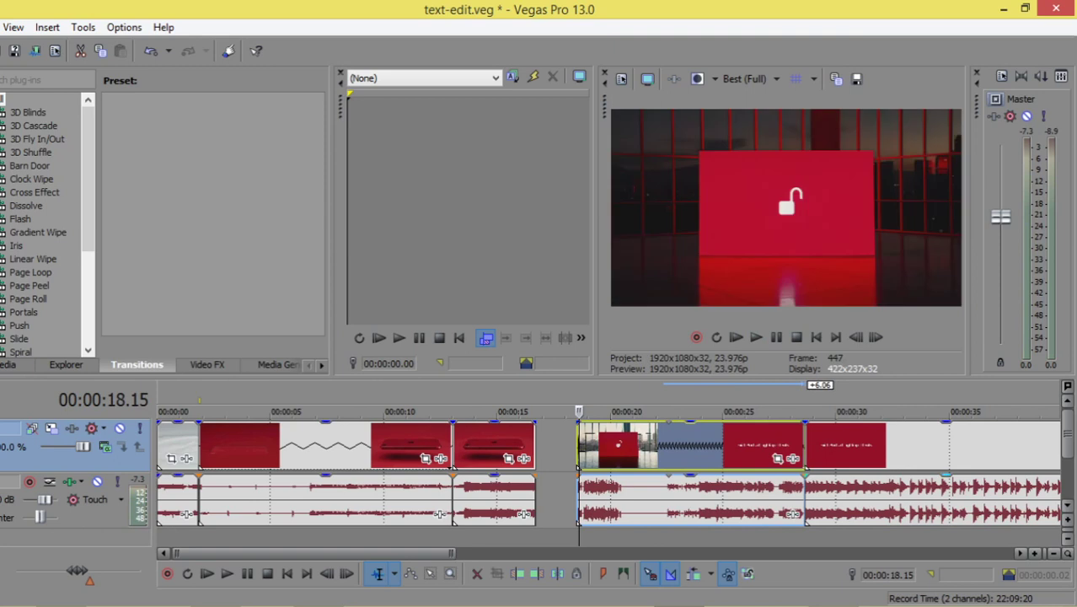